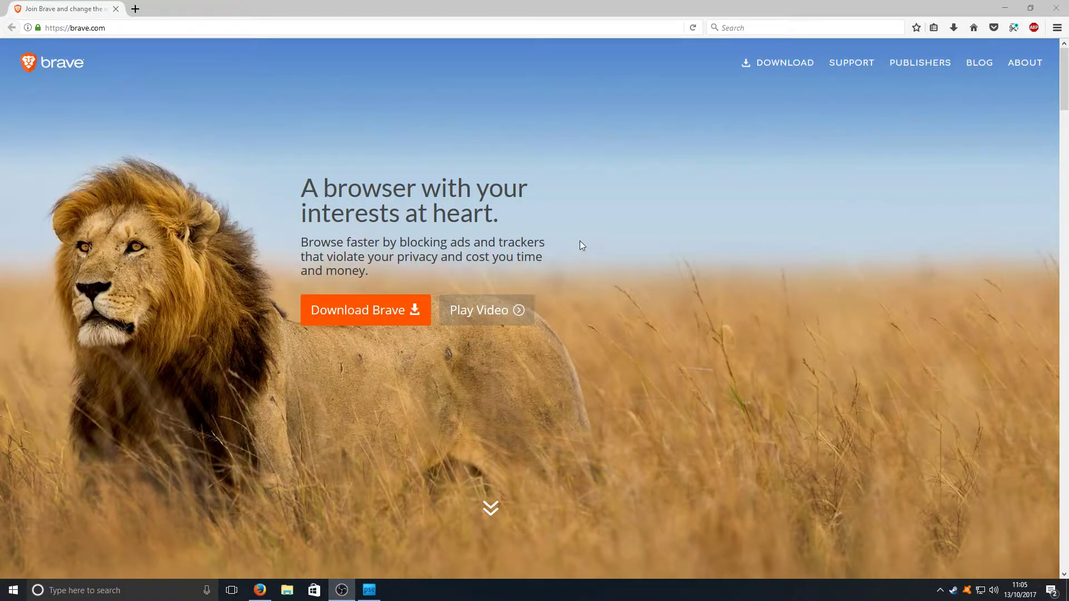
Scroll the speed comparison and highlight Brave's CBS News load time and Chrome's 45-second time
scroll(581, 291, down, 2)
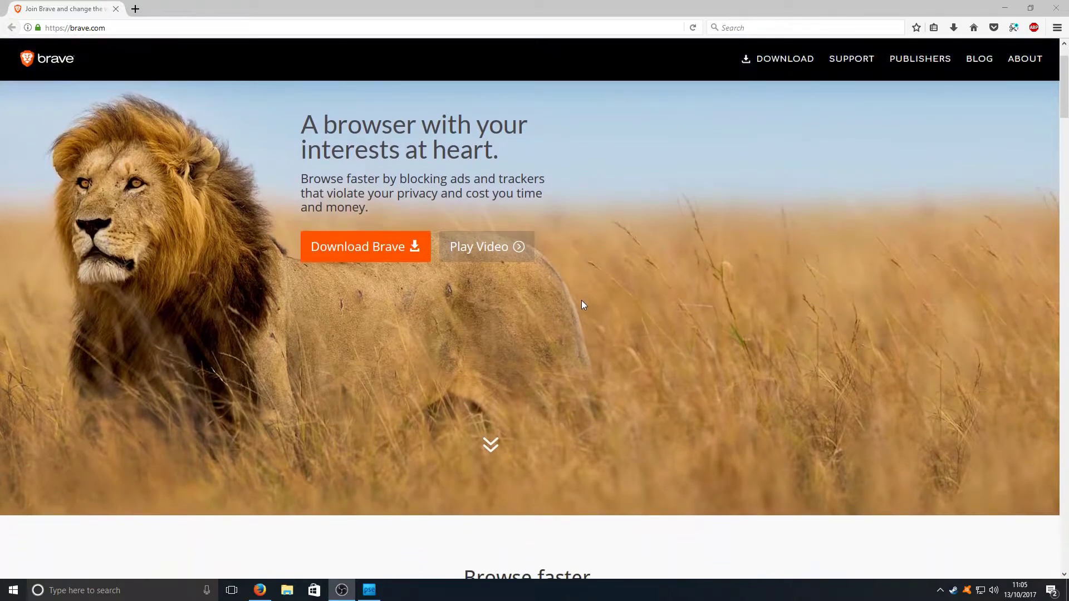
scroll(559, 298, down, 5)
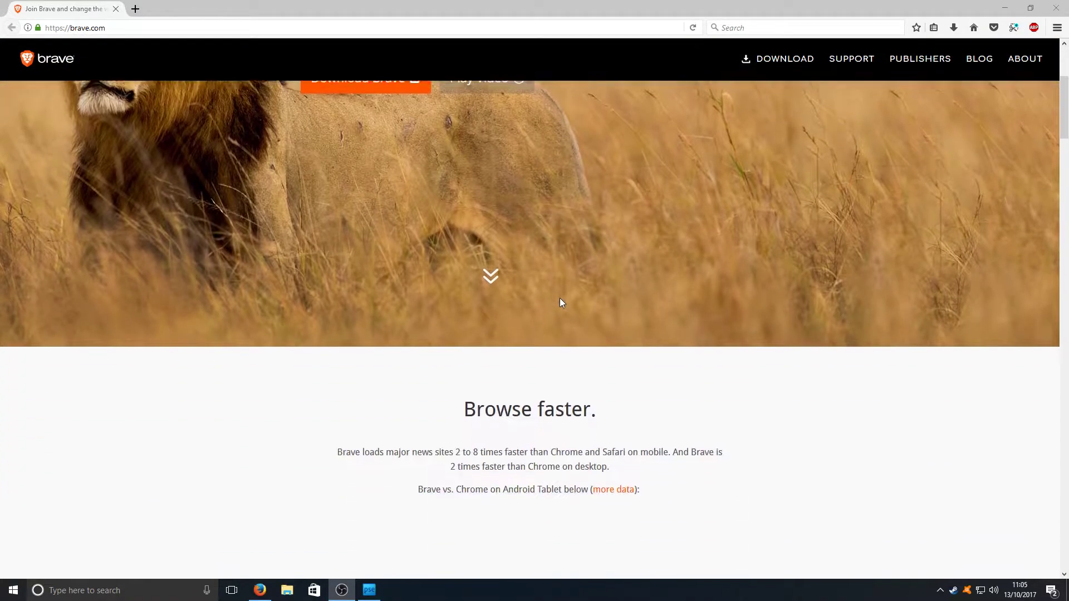
scroll(721, 287, down, 2)
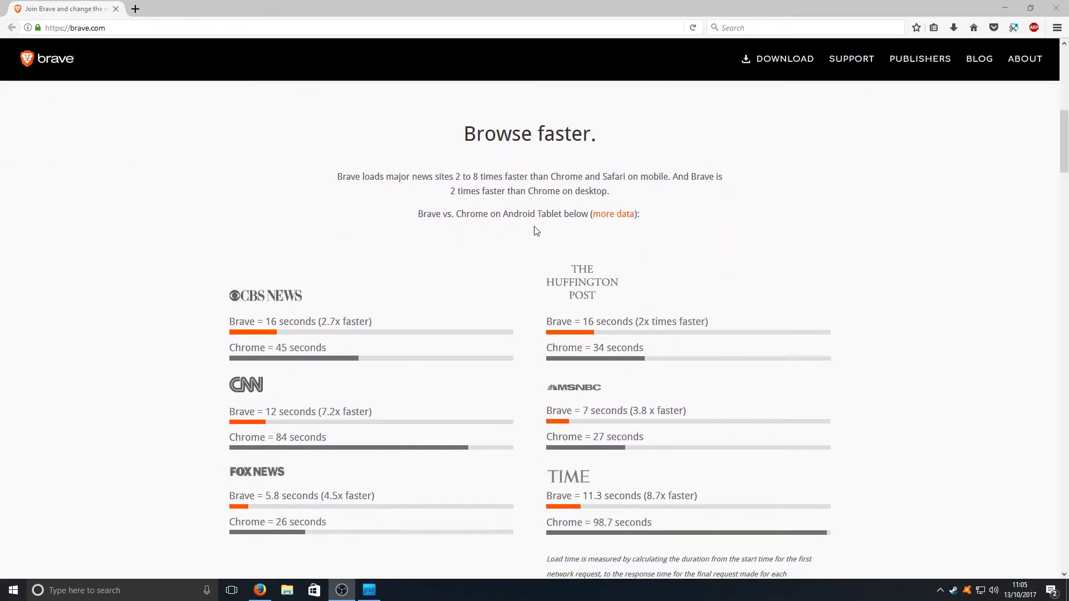
scroll(544, 207, down, 2)
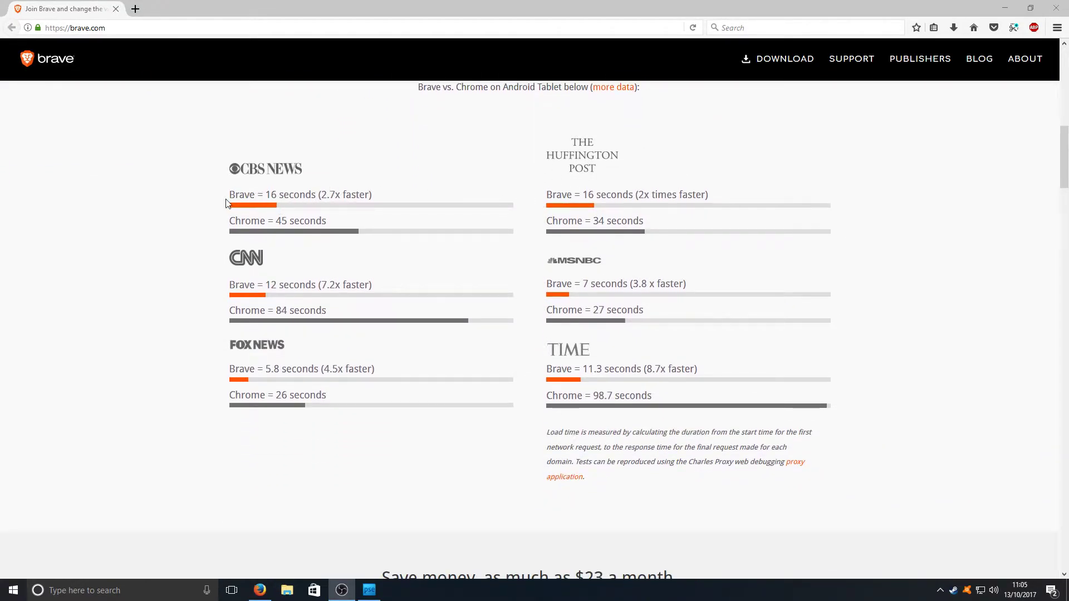
drag(271, 193, 305, 193)
click(323, 193)
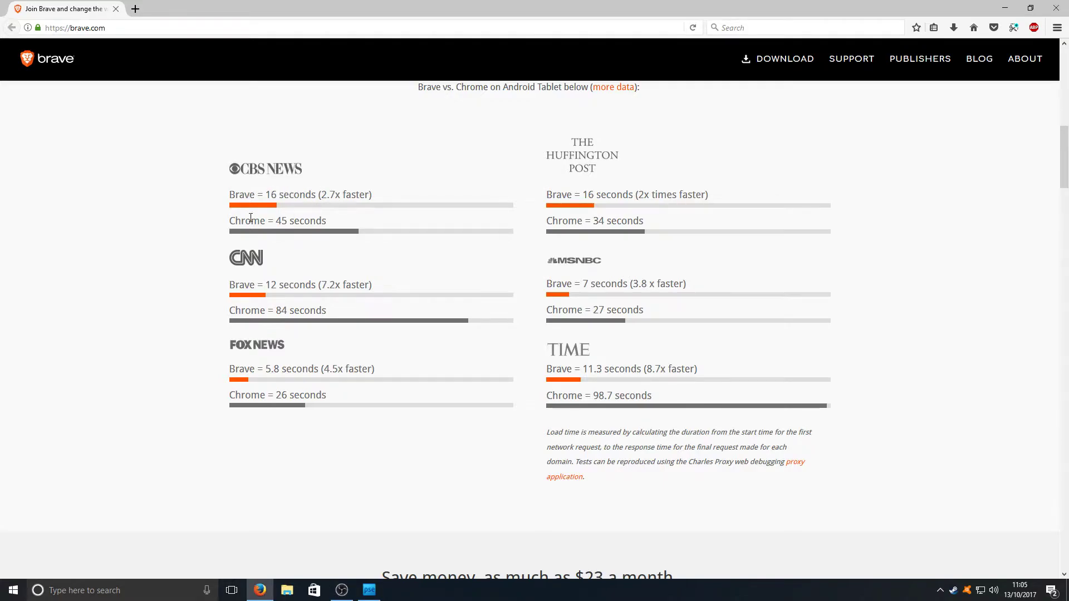
drag(272, 220, 292, 220)
click(303, 222)
Scroll further through the Brave versus Chrome load-time comparison
scroll(247, 306, down, 1)
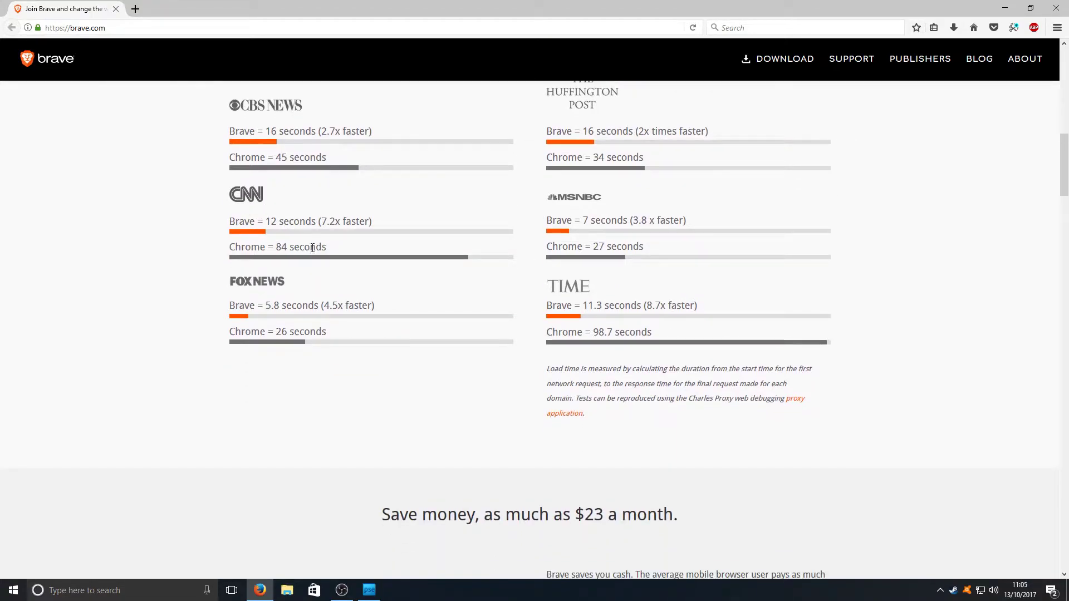
scroll(478, 297, down, 5)
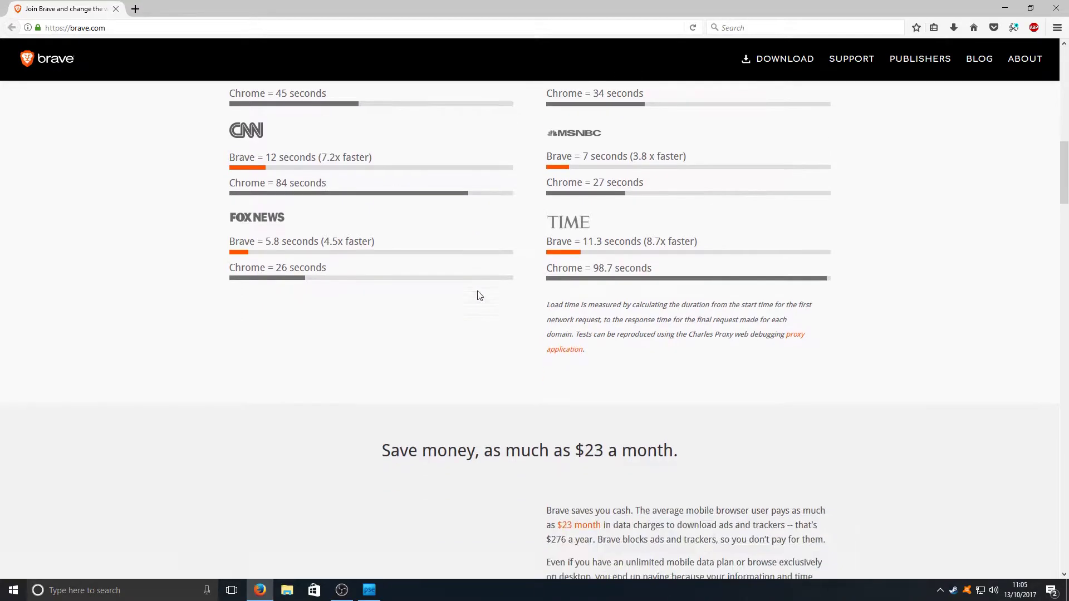
scroll(511, 340, down, 4)
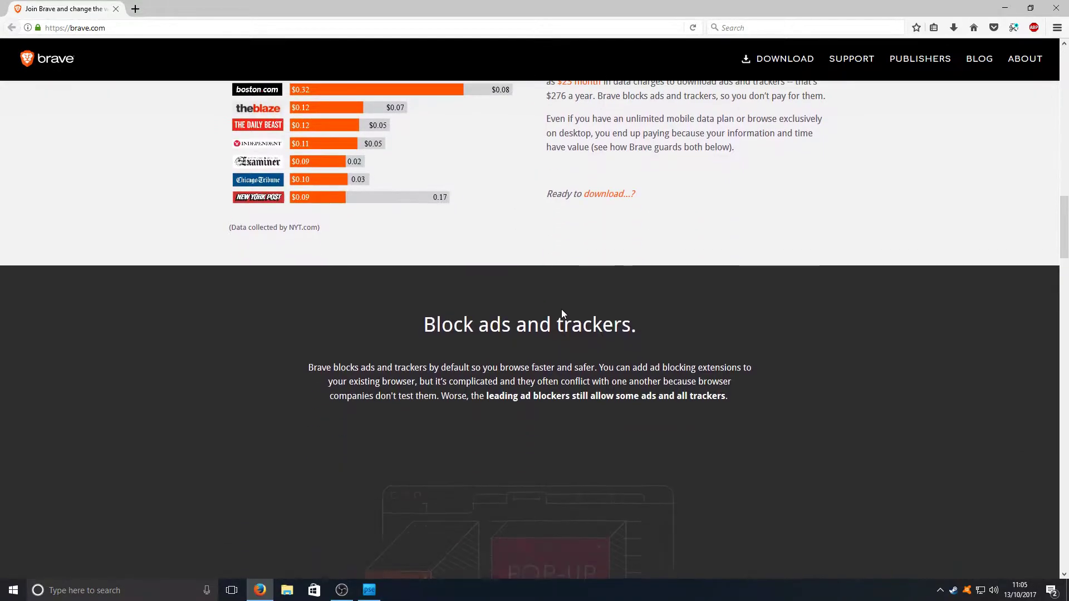
scroll(547, 314, down, 1)
scroll(546, 314, down, 1)
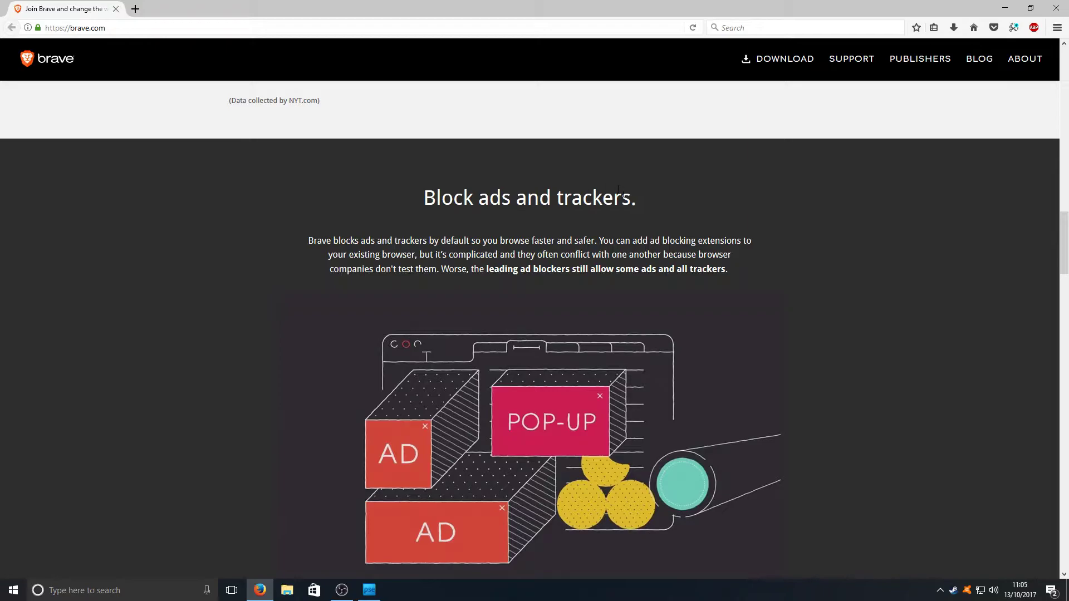
scroll(618, 189, down, 10)
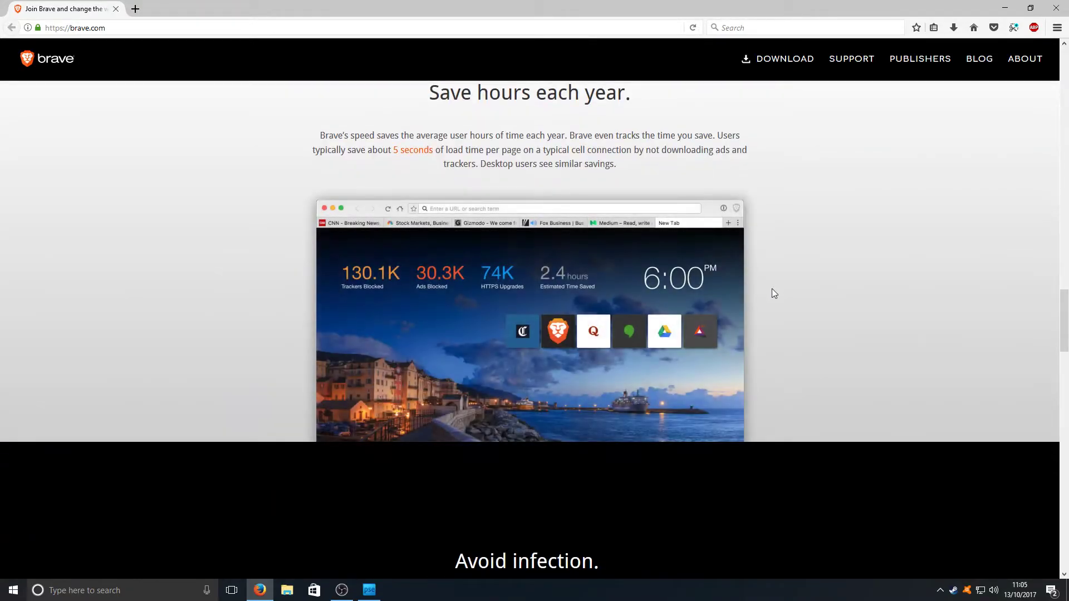
Download the Brave installer in Firefox, save it, and run BraveSetup from the downloads list
key(alt+Tab)
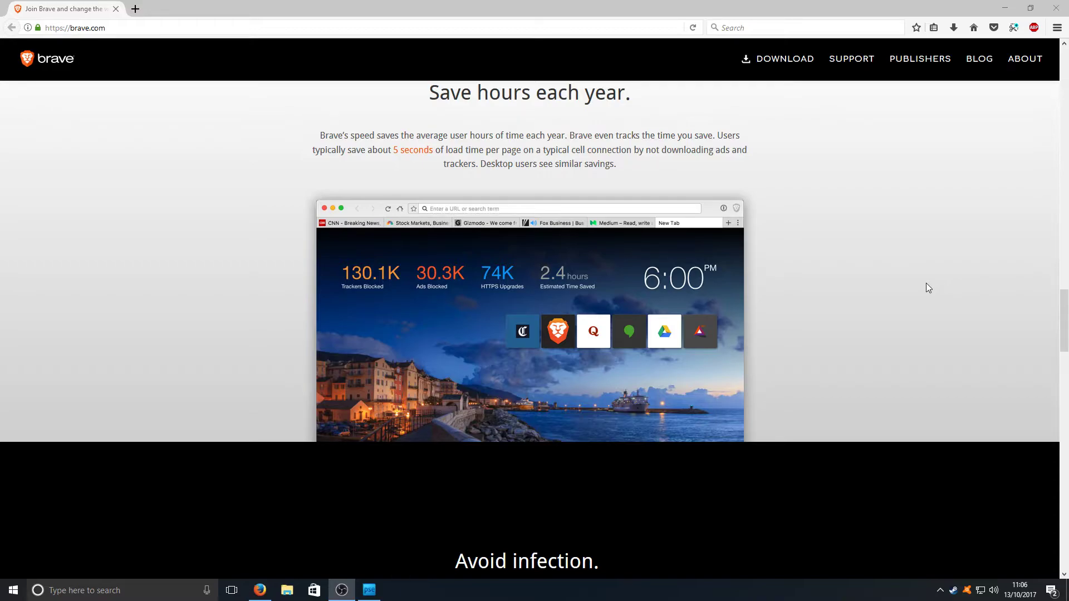
scroll(800, 323, up, 15)
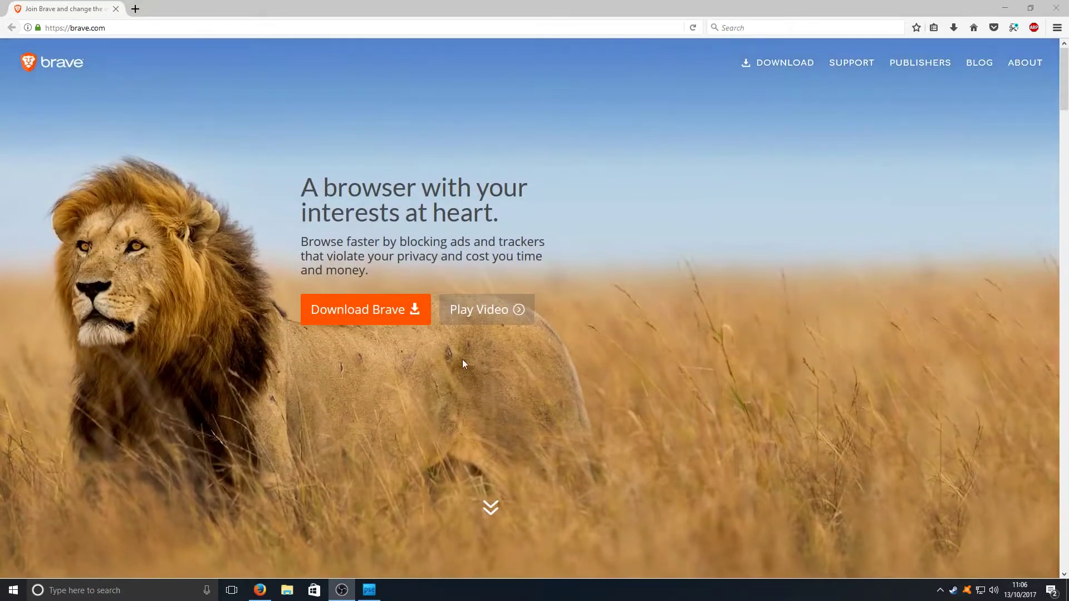
click(351, 311)
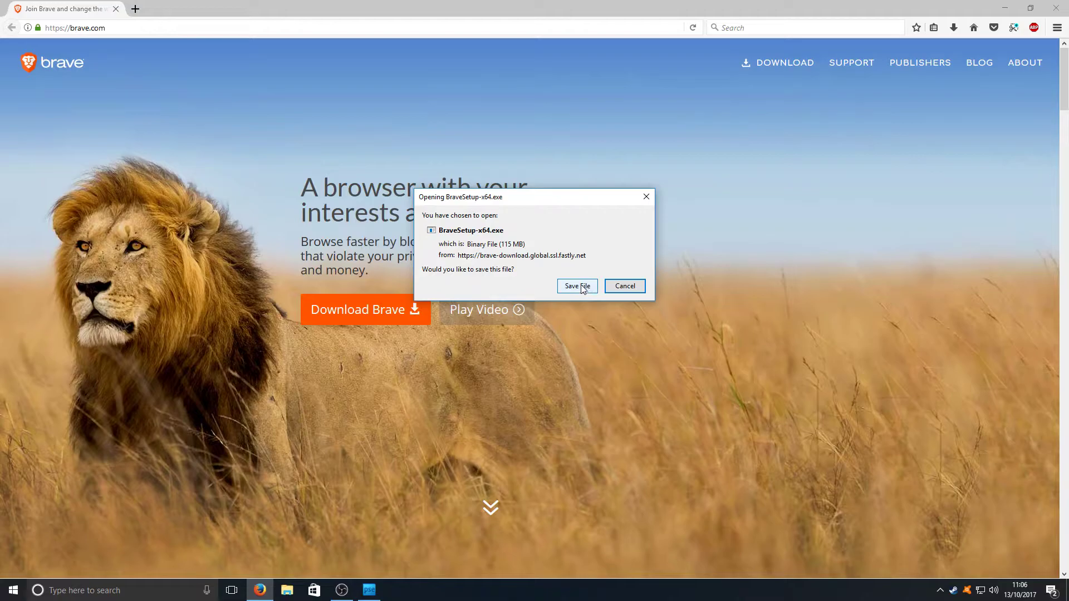
click(578, 287)
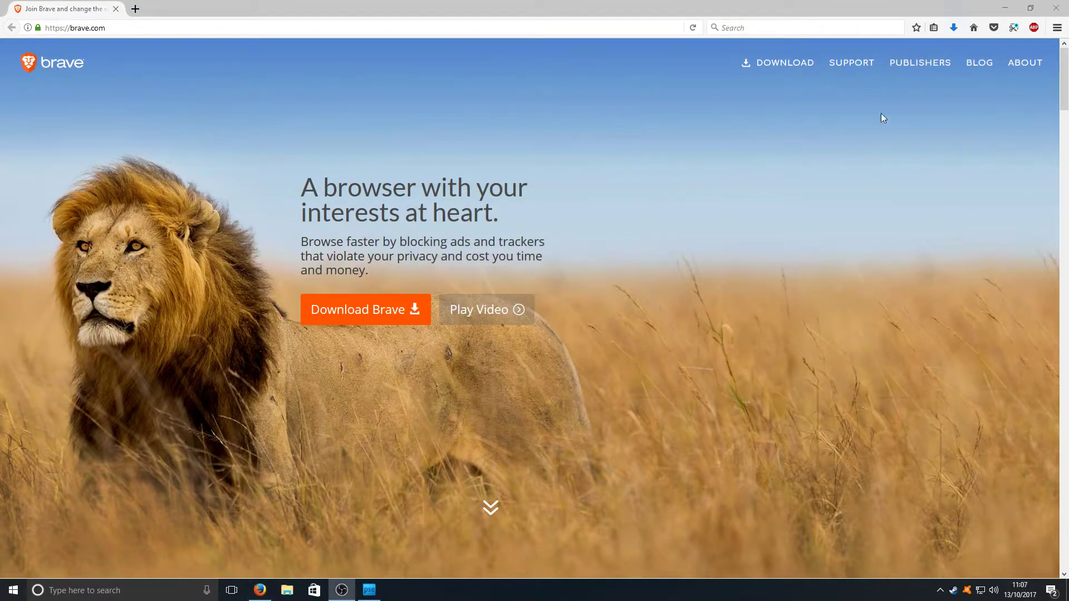
click(953, 27)
click(821, 53)
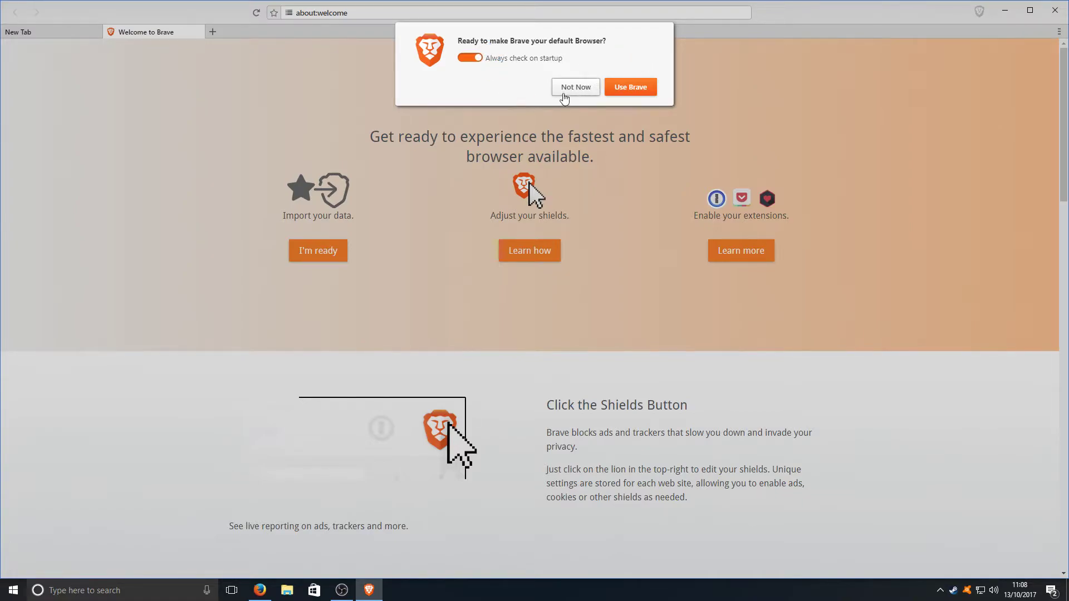
Decline making Brave the default browser and scroll through the Welcome to Brave page
click(575, 89)
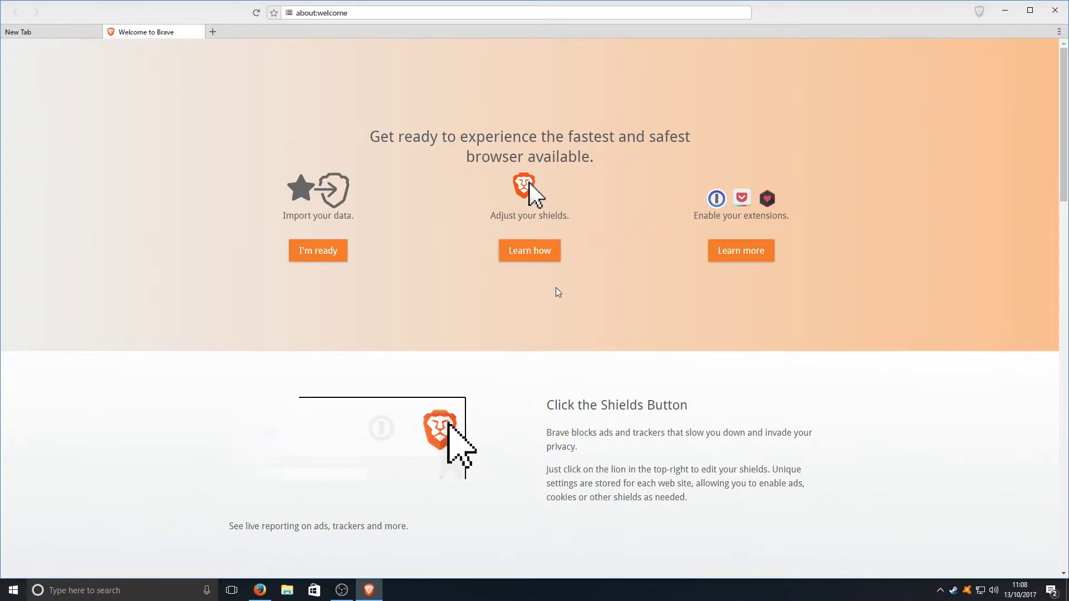
scroll(556, 288, down, 10)
scroll(526, 289, up, 3)
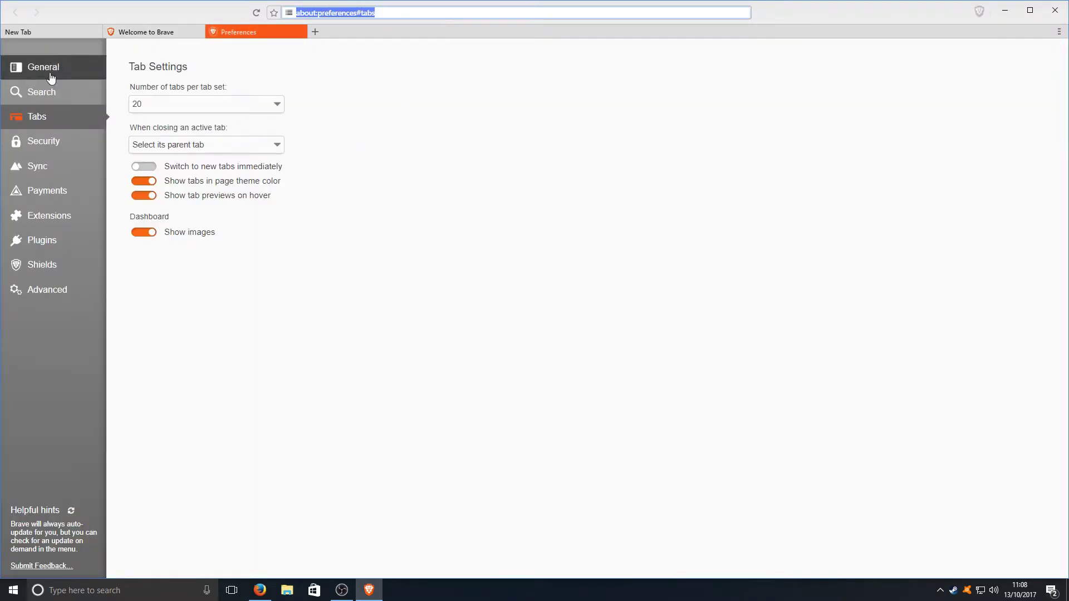
Review the General, Search, Security, Sync, Payments, Extensions and Plugins preference pages
click(59, 73)
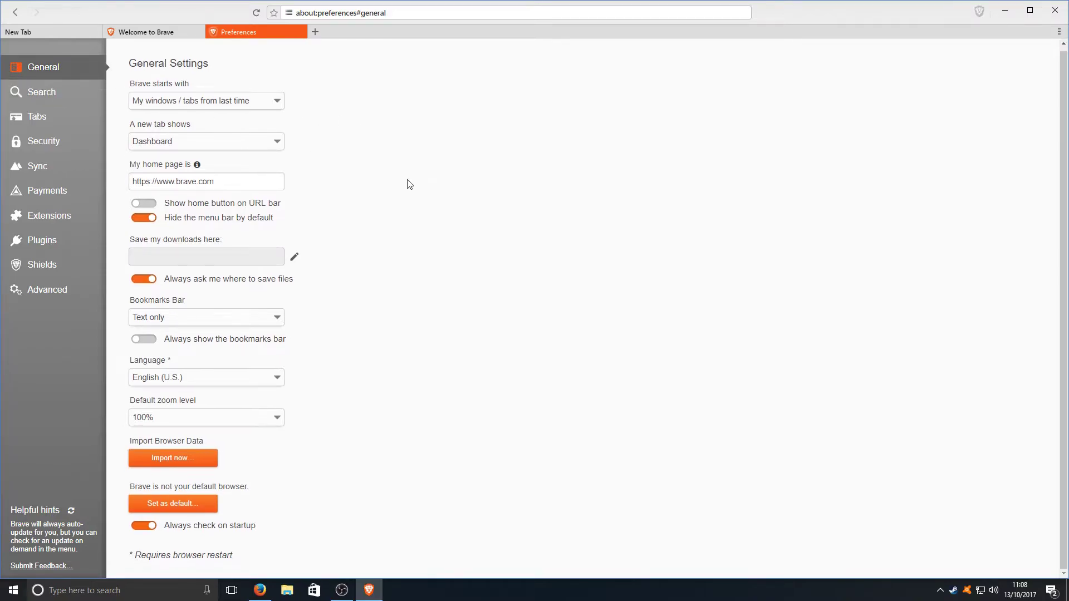
drag(179, 185, 218, 185)
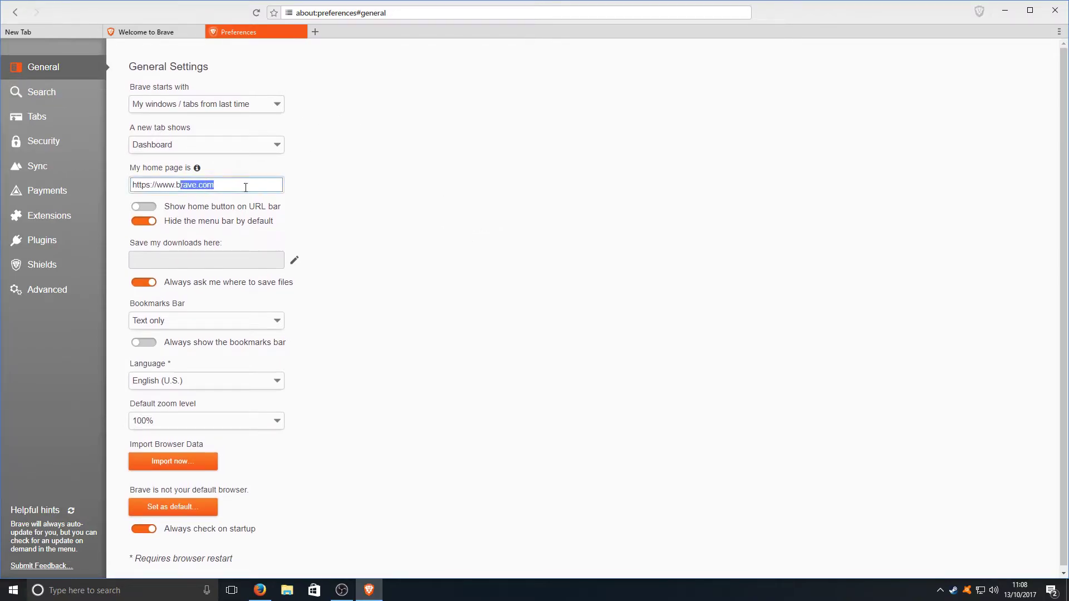
click(437, 187)
click(47, 96)
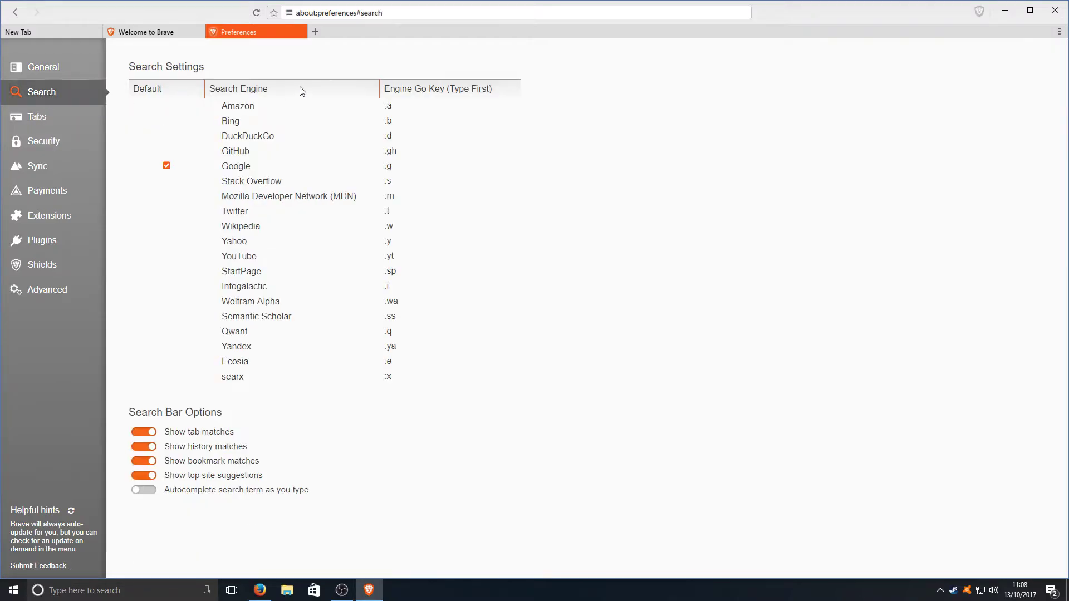
click(53, 140)
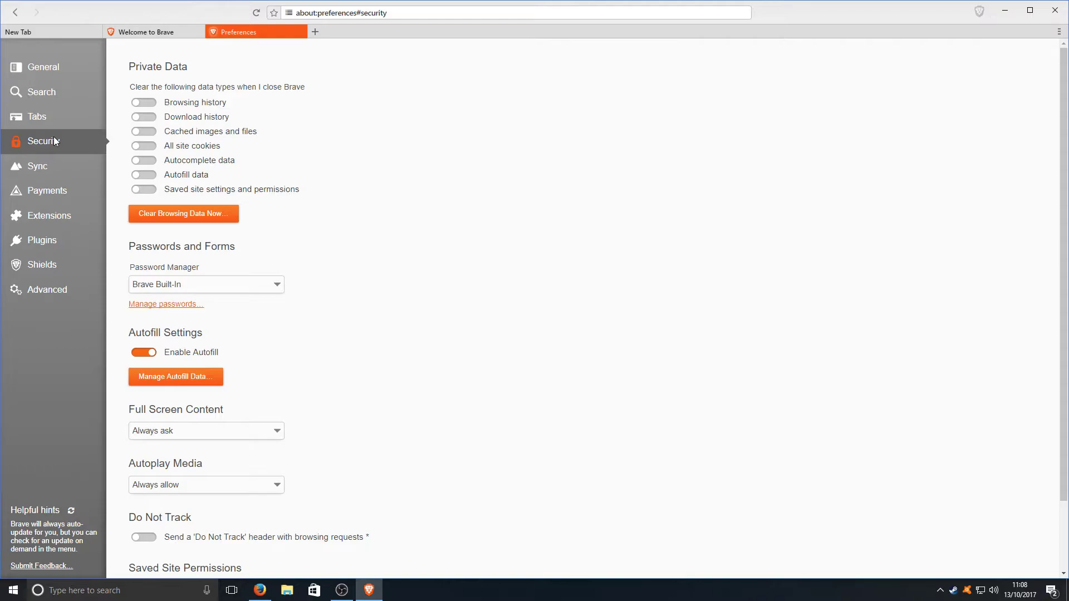
scroll(351, 328, down, 2)
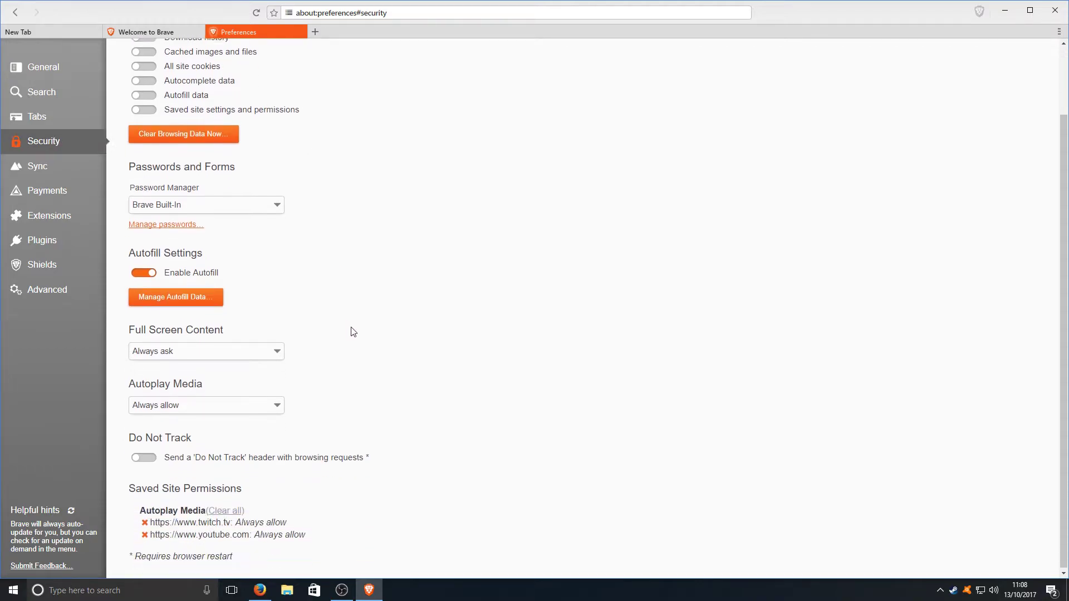
click(47, 166)
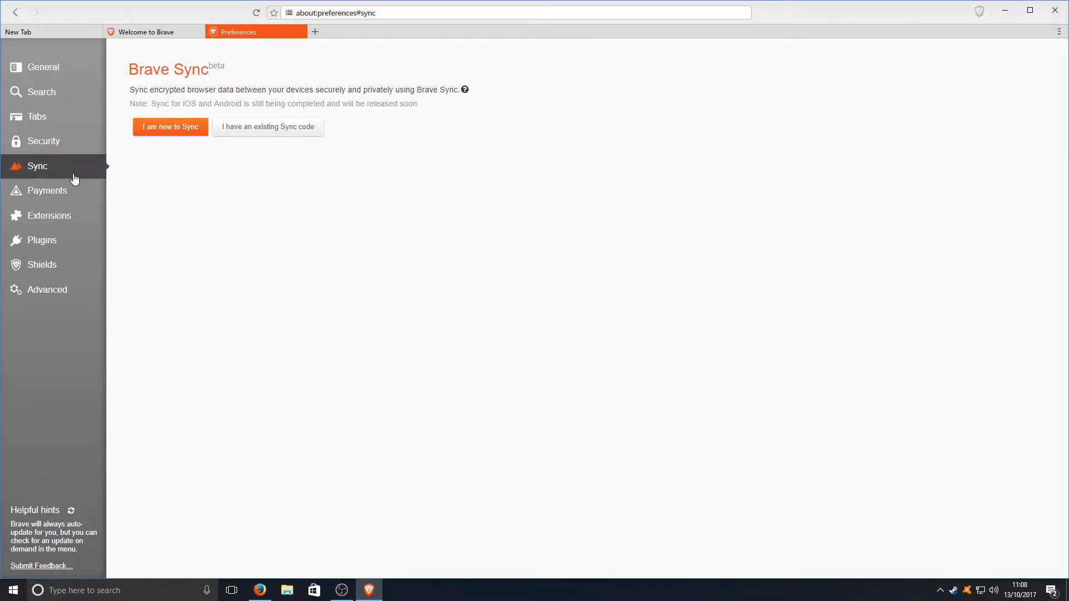
click(75, 198)
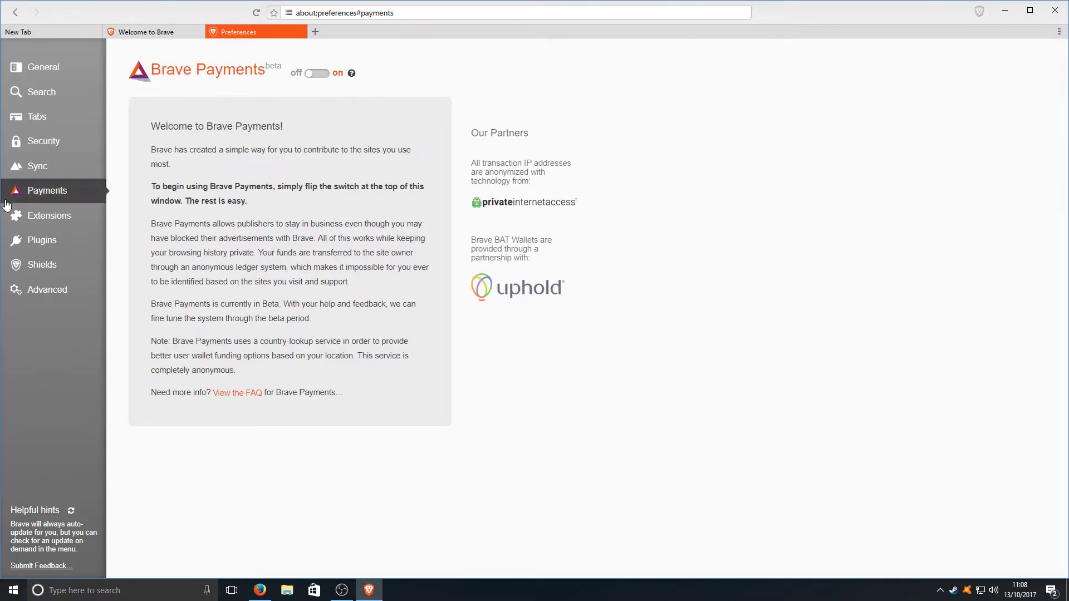
click(78, 221)
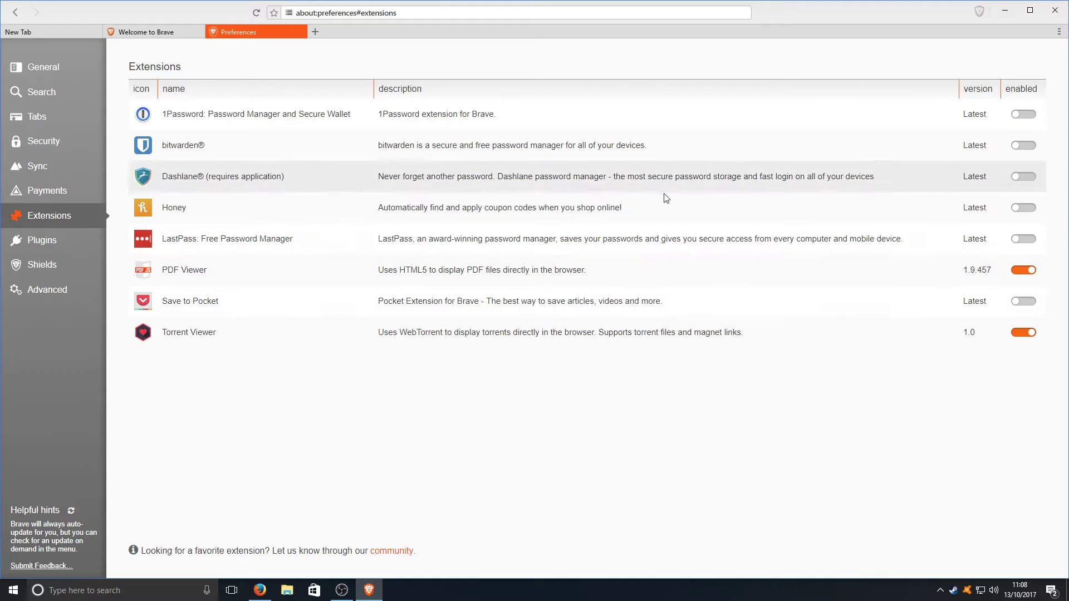
click(56, 240)
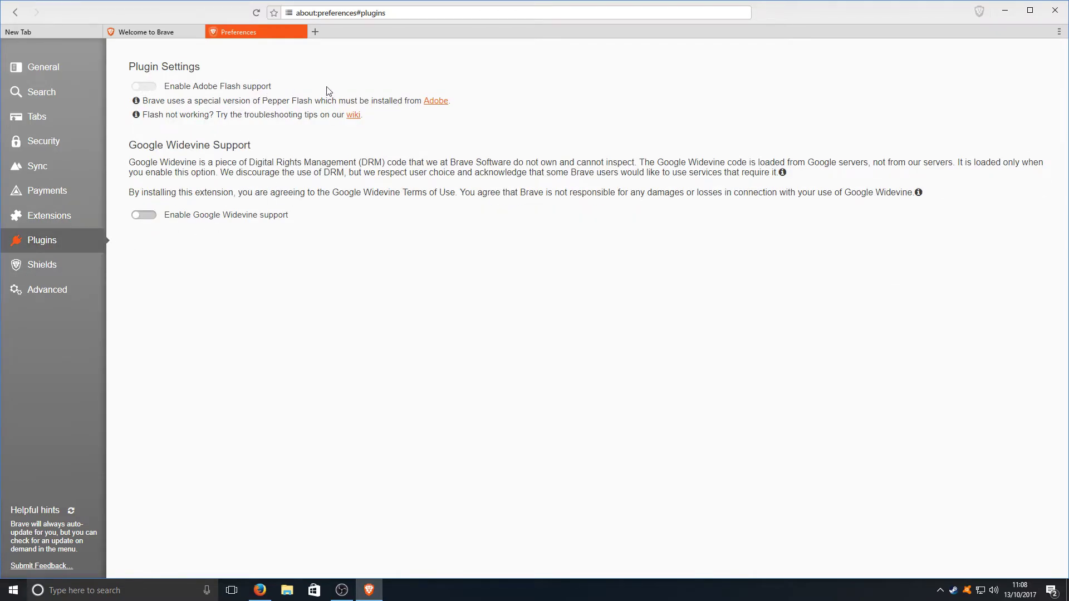
Keep the Shields Ad Control setting on Block Ads, then view Advanced settings and the New Tab page
click(47, 269)
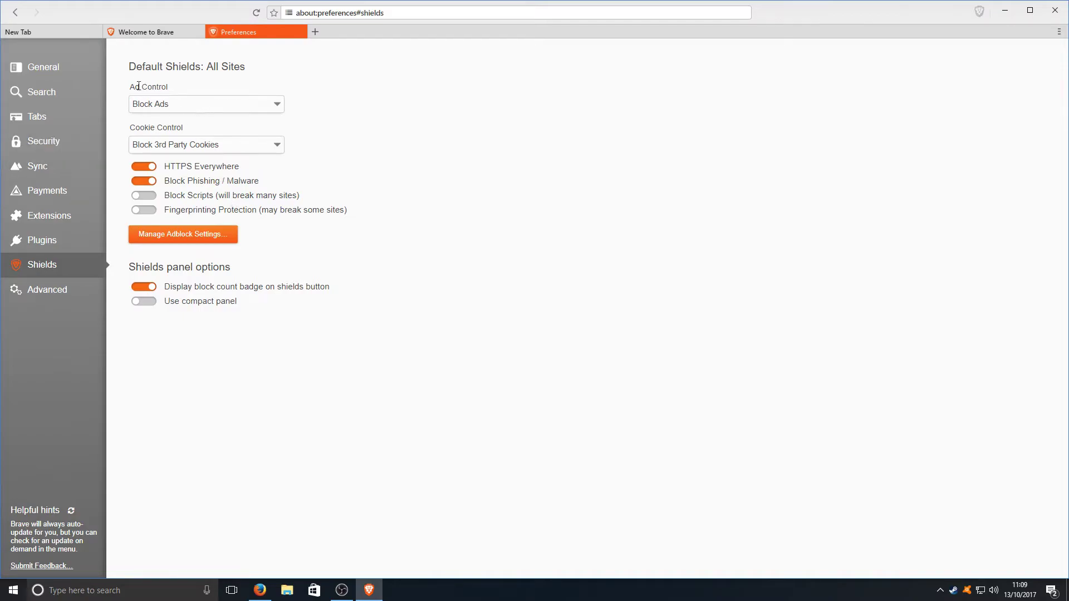
click(163, 104)
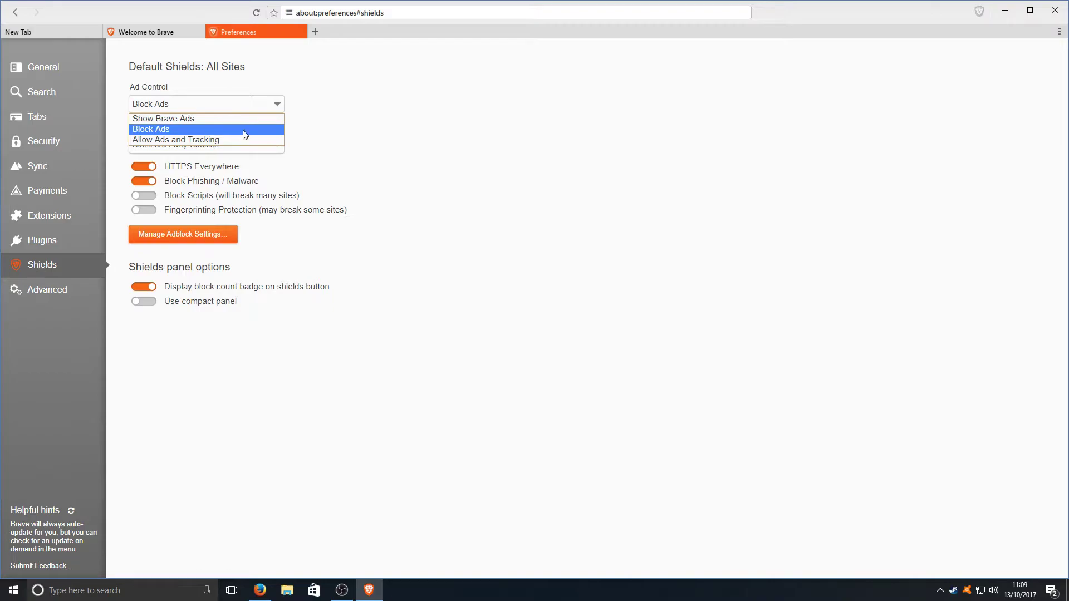
click(444, 134)
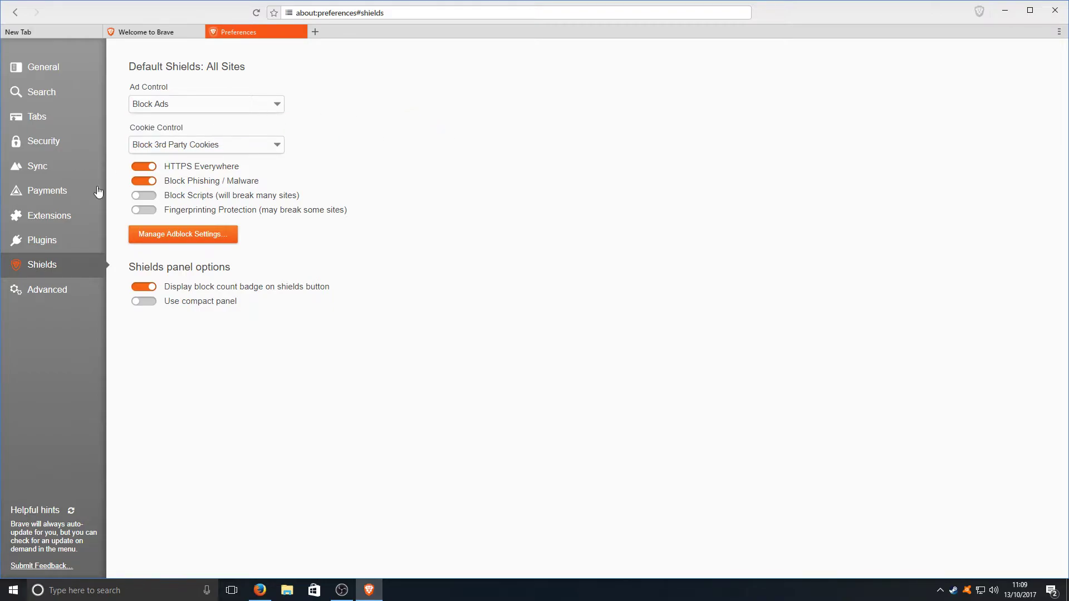
click(55, 289)
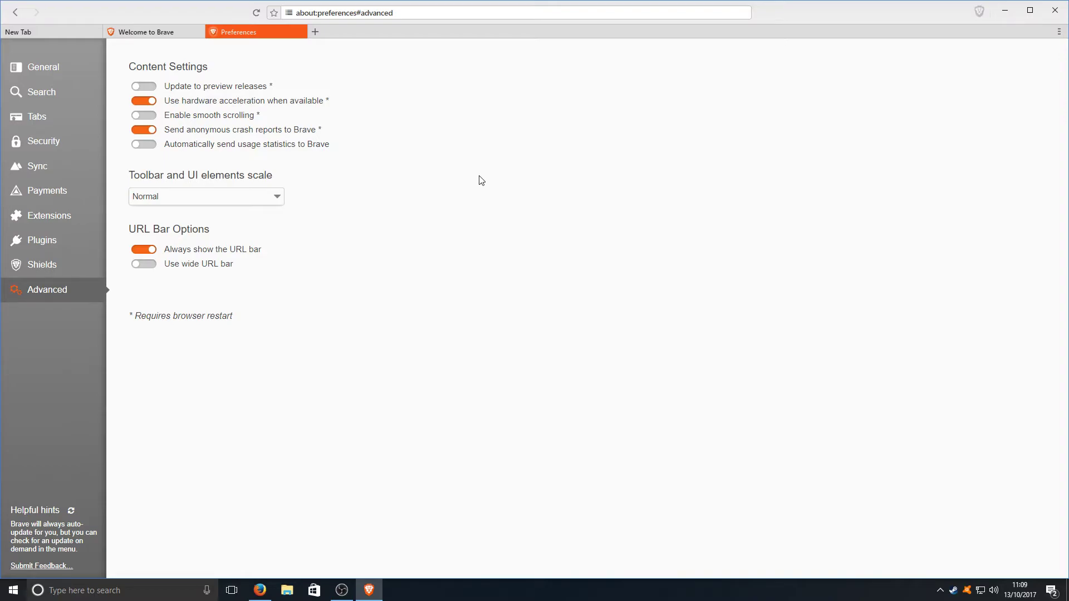
click(22, 32)
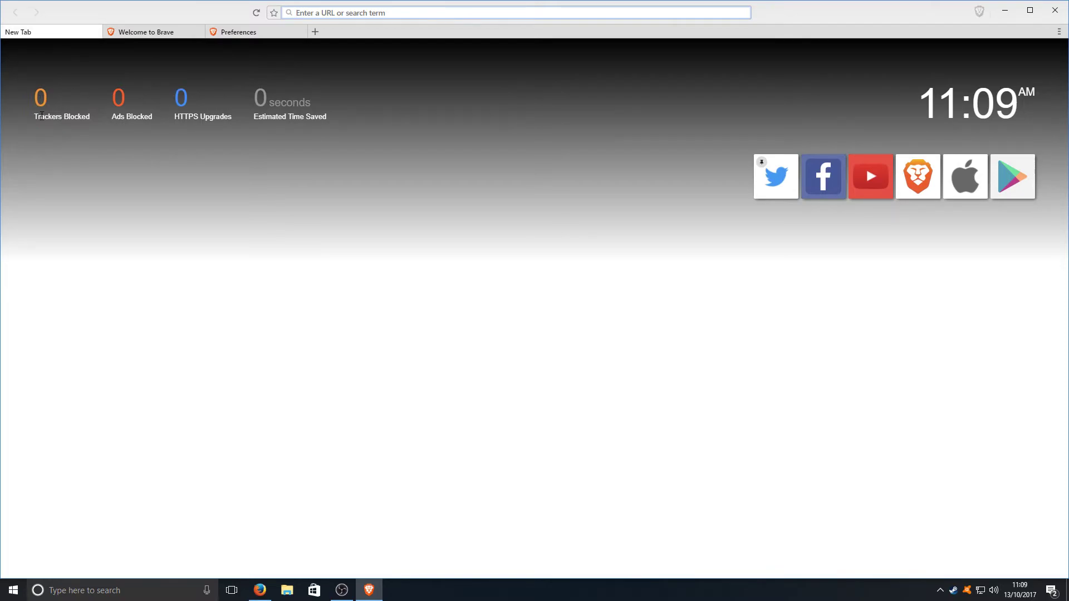
Highlight the zeroed Trackers Blocked and Ads Blocked counters on the New Tab page
drag(42, 116, 245, 108)
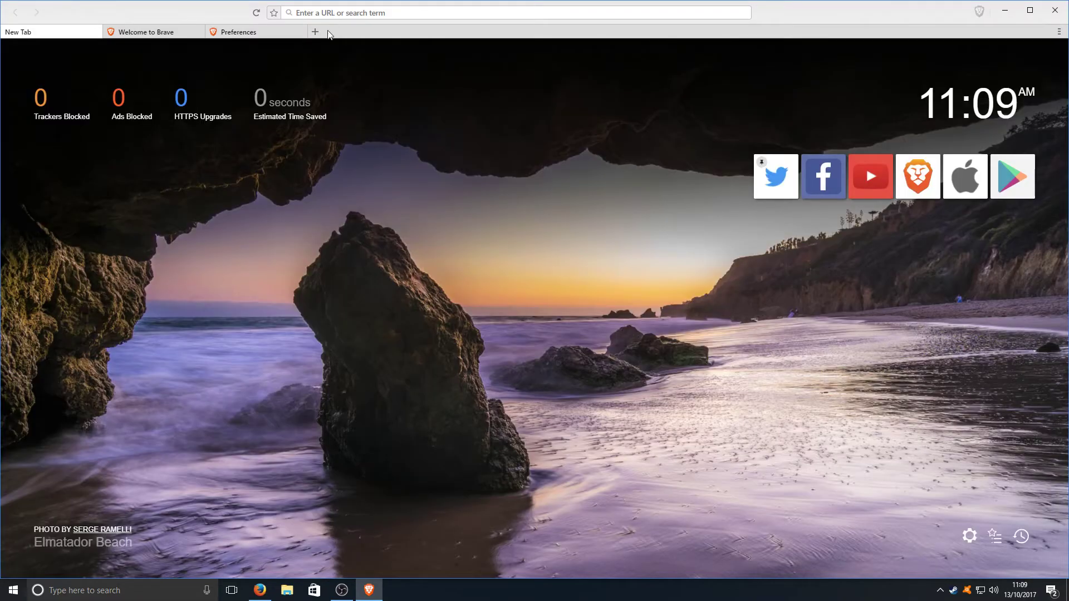
click(333, 8)
Go to google.com, search for 'cars', and deny Google's location request
text(google.com)
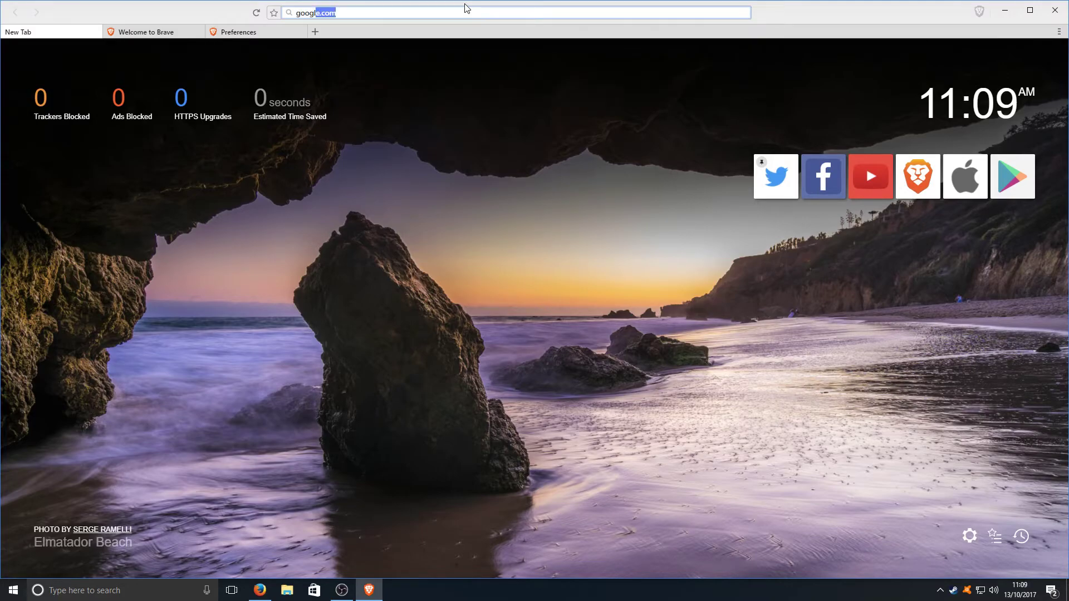
key(Return)
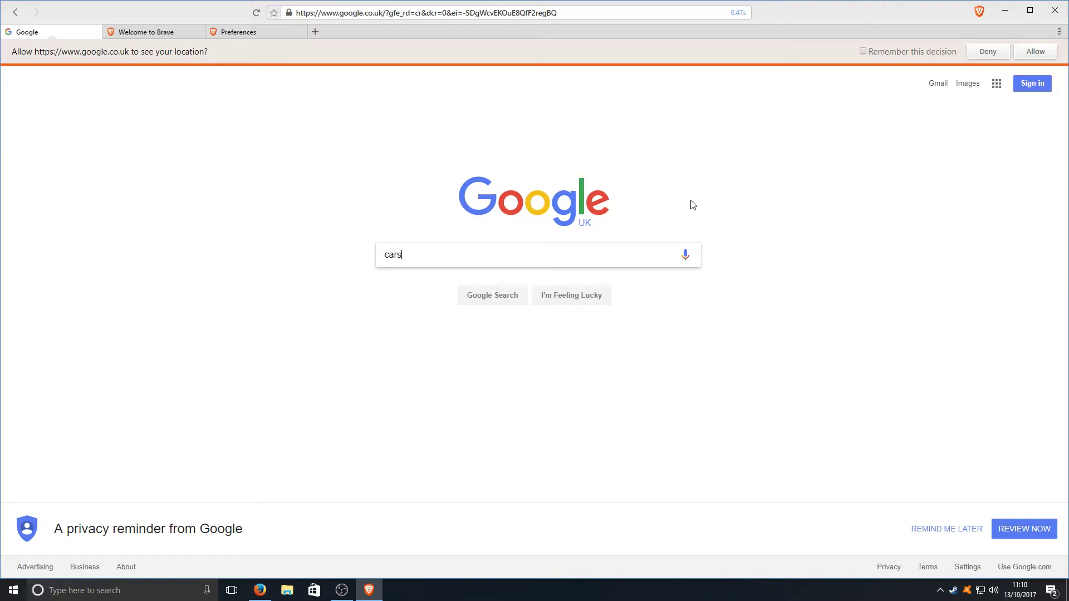
key(Return)
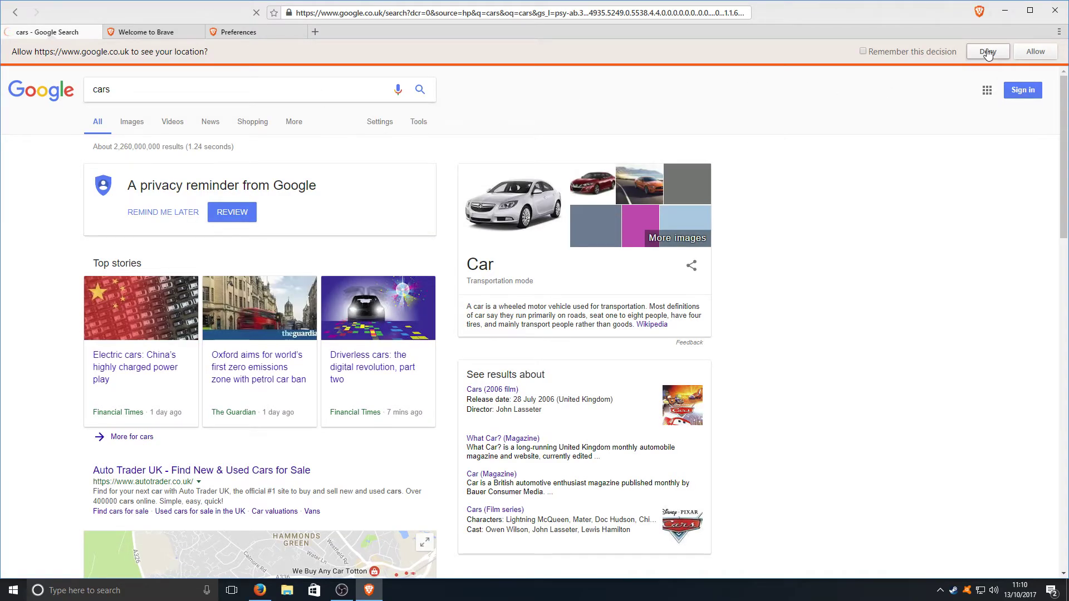
click(987, 52)
scroll(644, 203, down, 7)
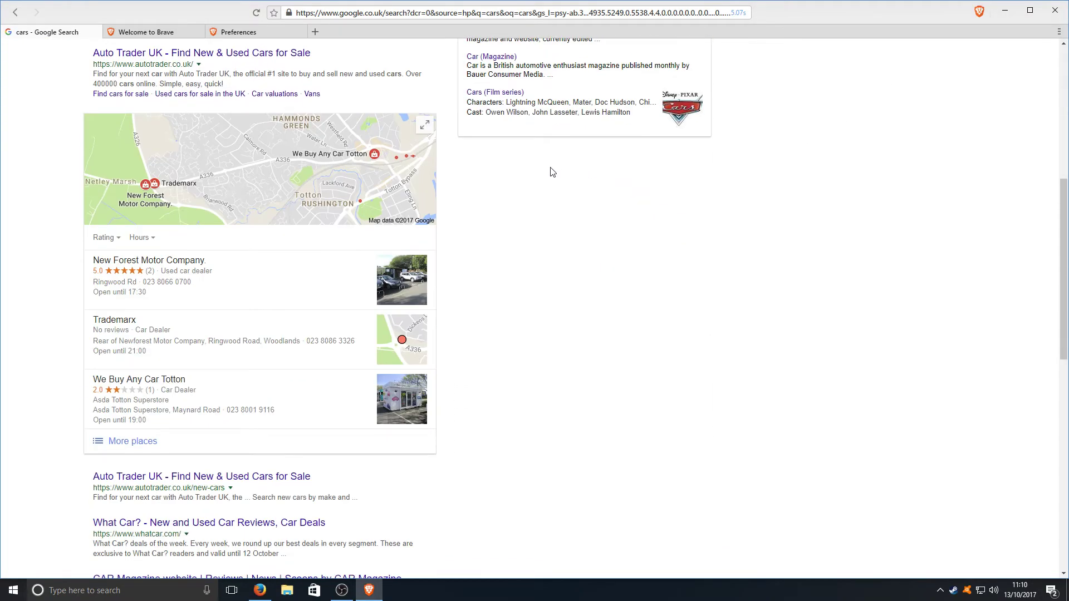
scroll(553, 172, up, 2)
Open the Auto Trader UK result and confirm Shields reports 1 ad or tracker blocked
click(134, 166)
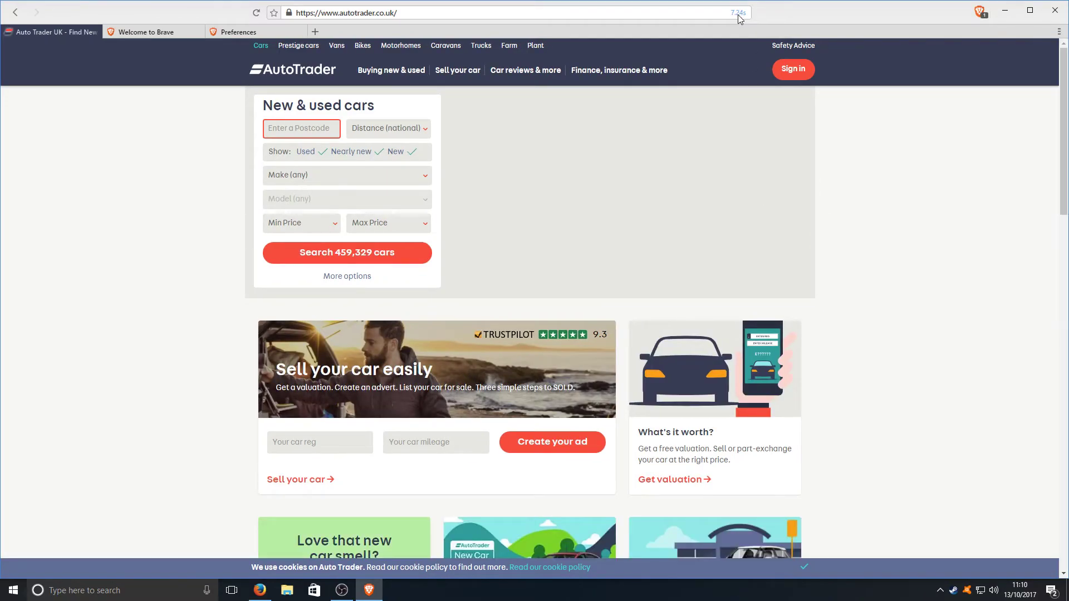
scroll(833, 312, down, 13)
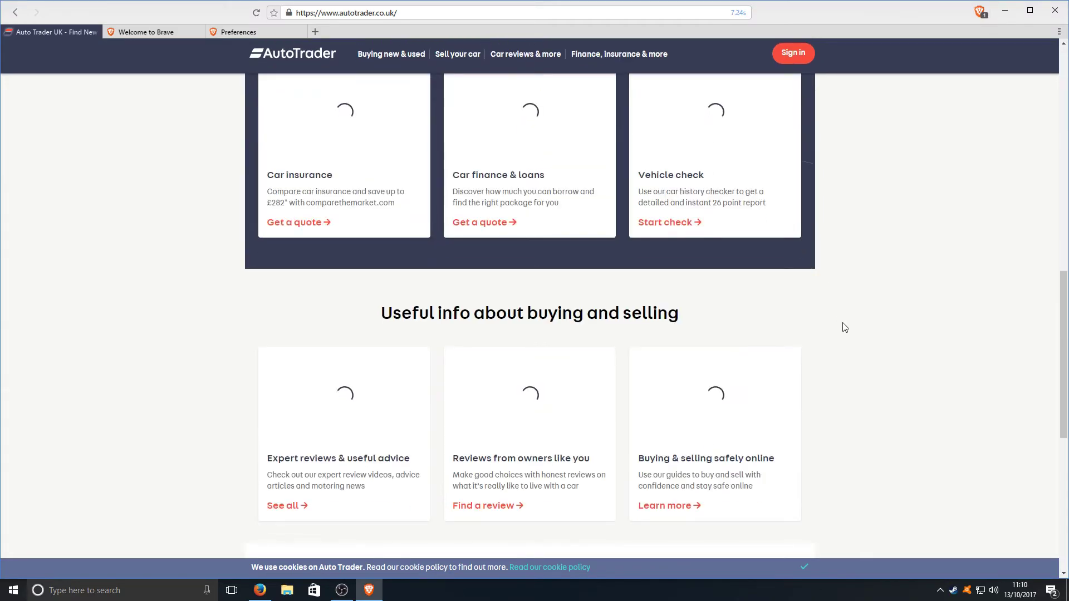
scroll(842, 324, down, 11)
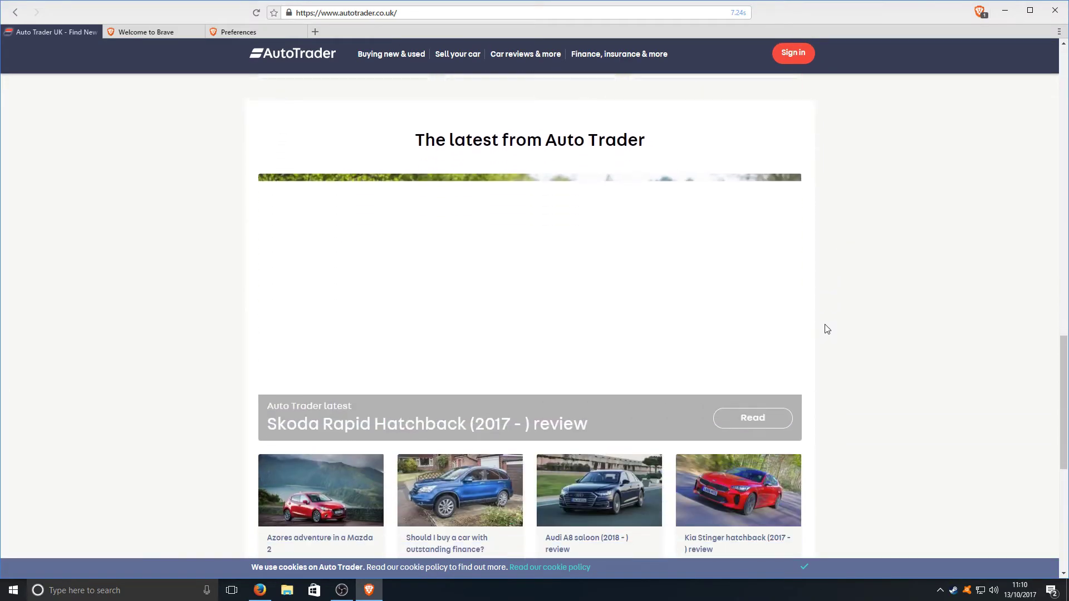
scroll(824, 329, down, 5)
scroll(826, 333, up, 20)
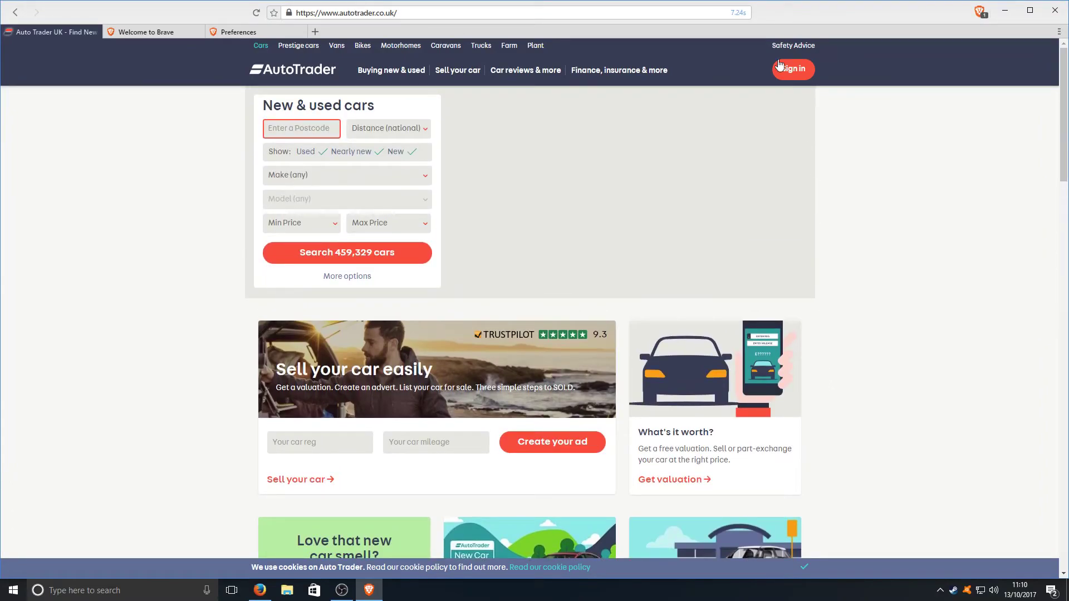
click(980, 13)
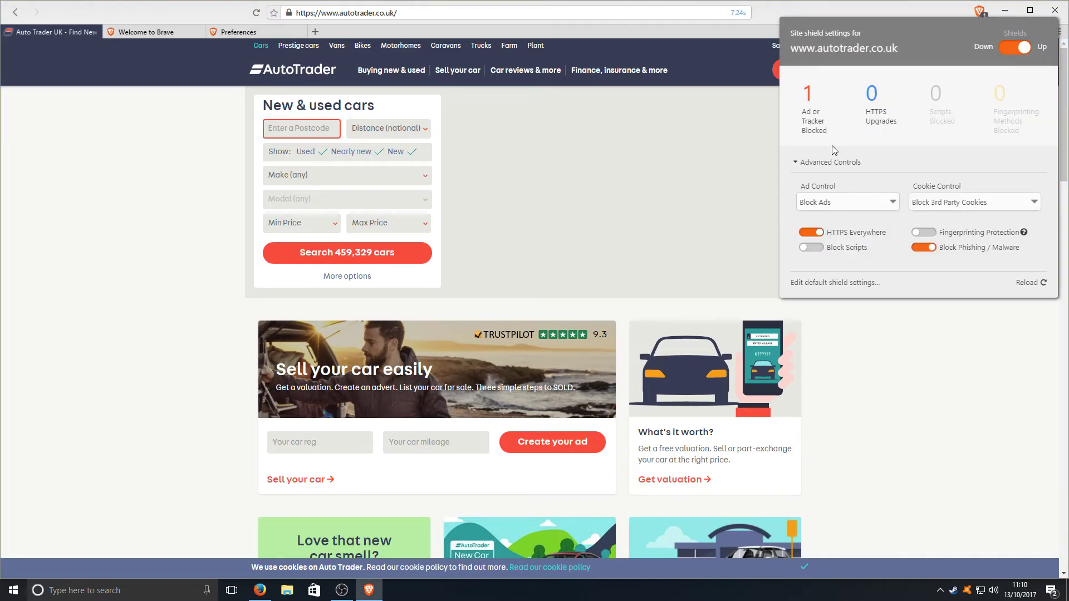
click(922, 399)
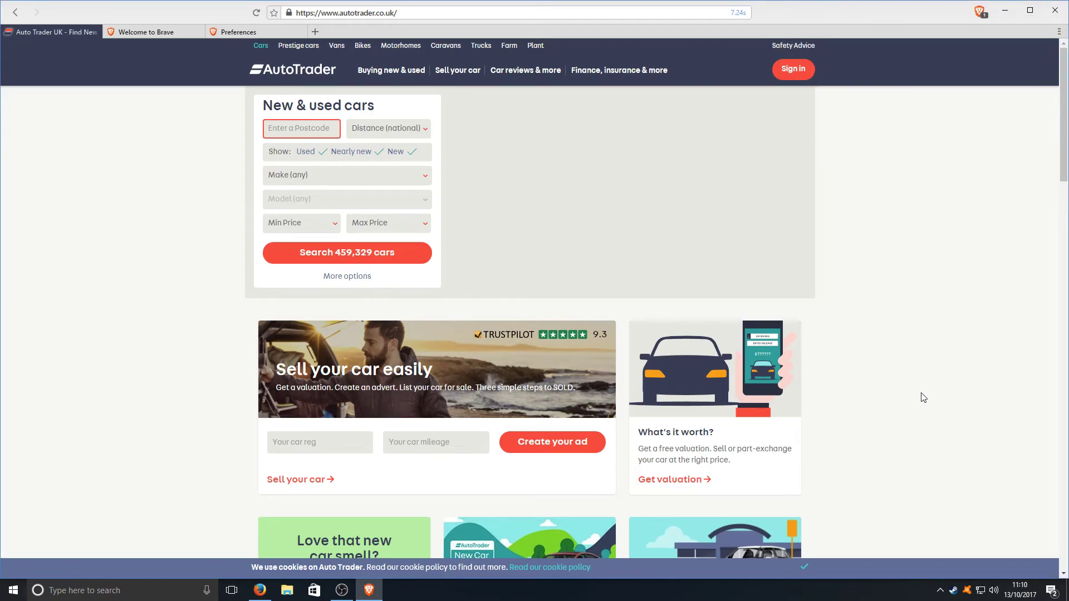
scroll(924, 398, down, 15)
scroll(939, 384, down, 5)
scroll(927, 373, up, 20)
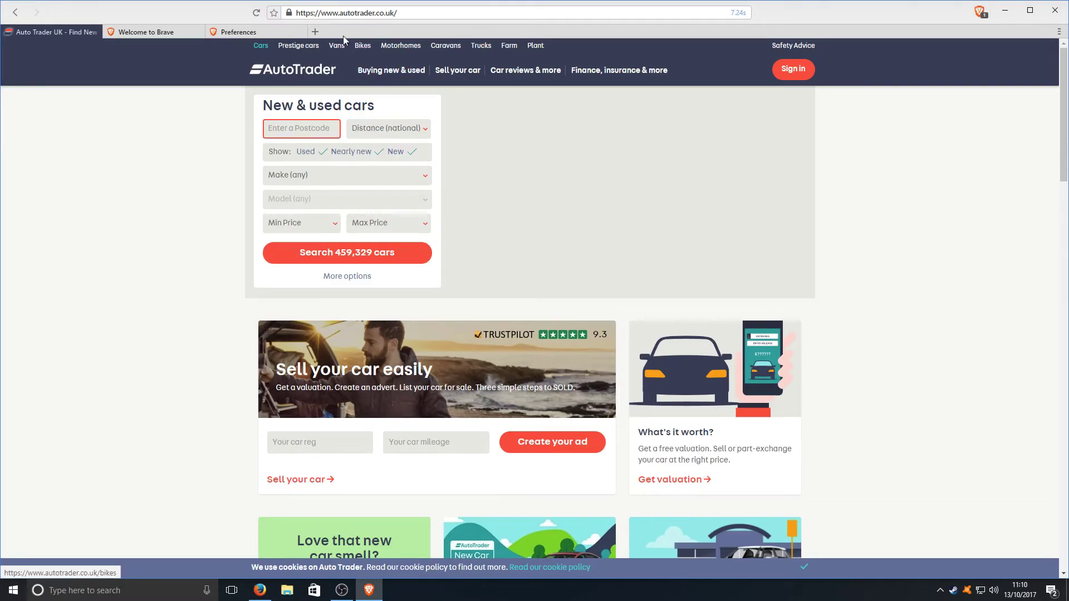
Open youtube.com in a new tab and play the Kitchen Nightmares steakhouse video muted, then pause it
click(315, 32)
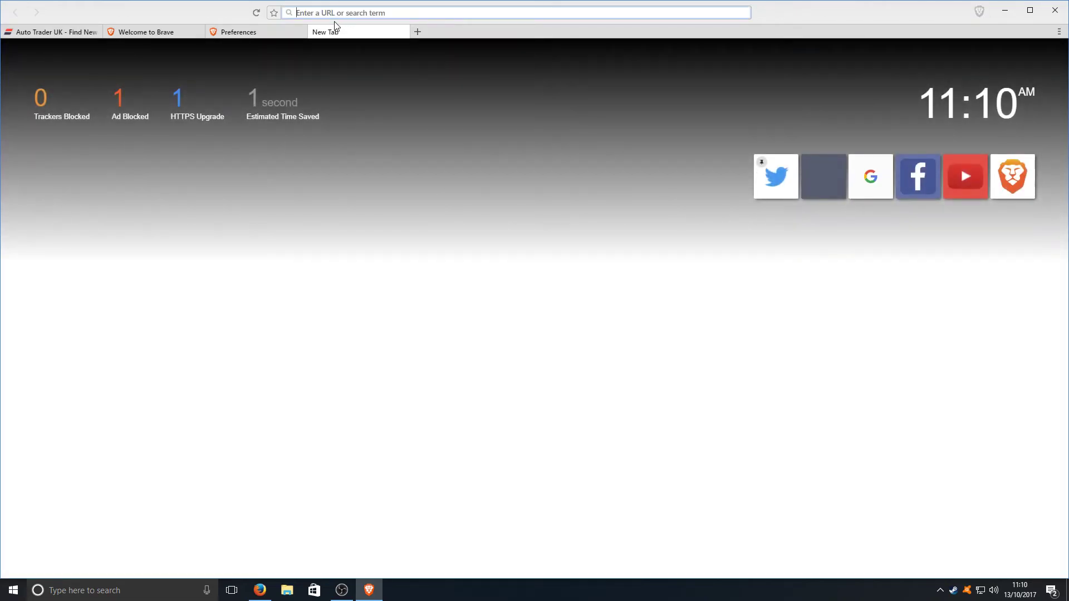
text(youtube.com)
key(Return)
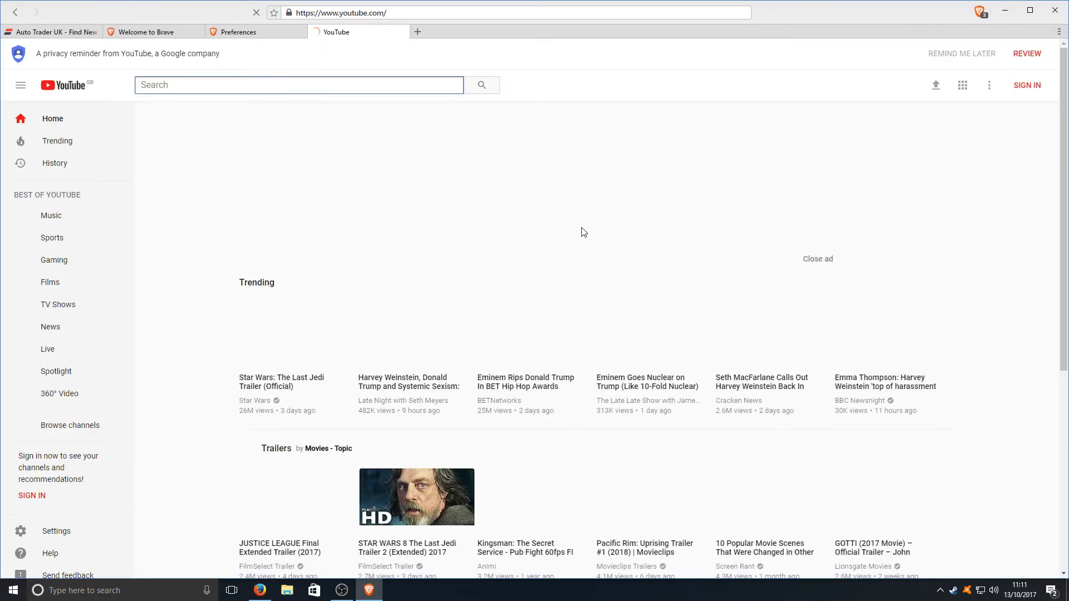
scroll(613, 239, down, 1)
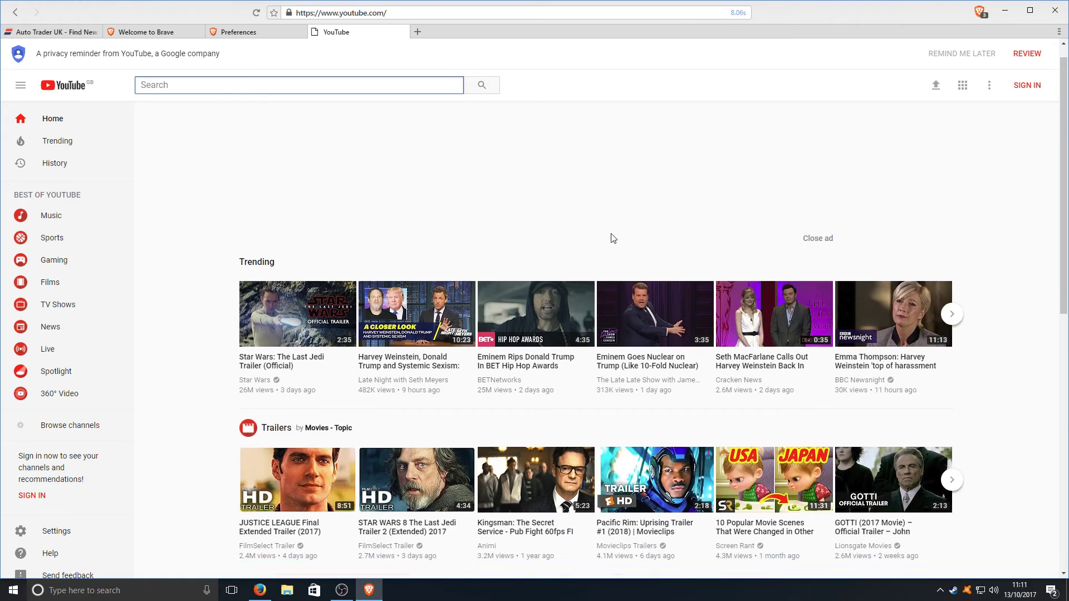
scroll(613, 239, down, 2)
scroll(533, 248, down, 4)
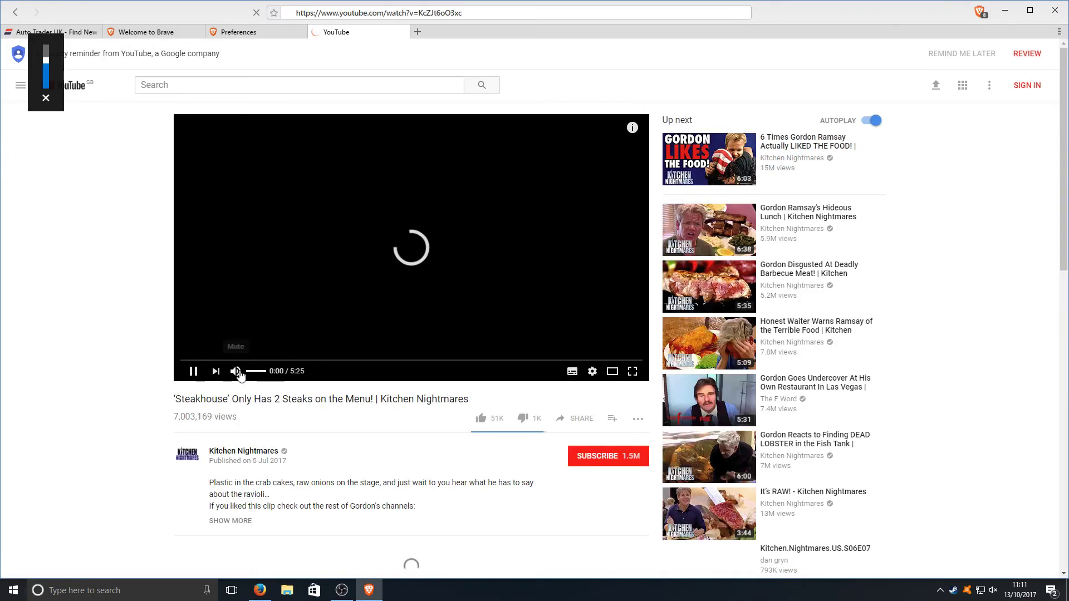
click(236, 372)
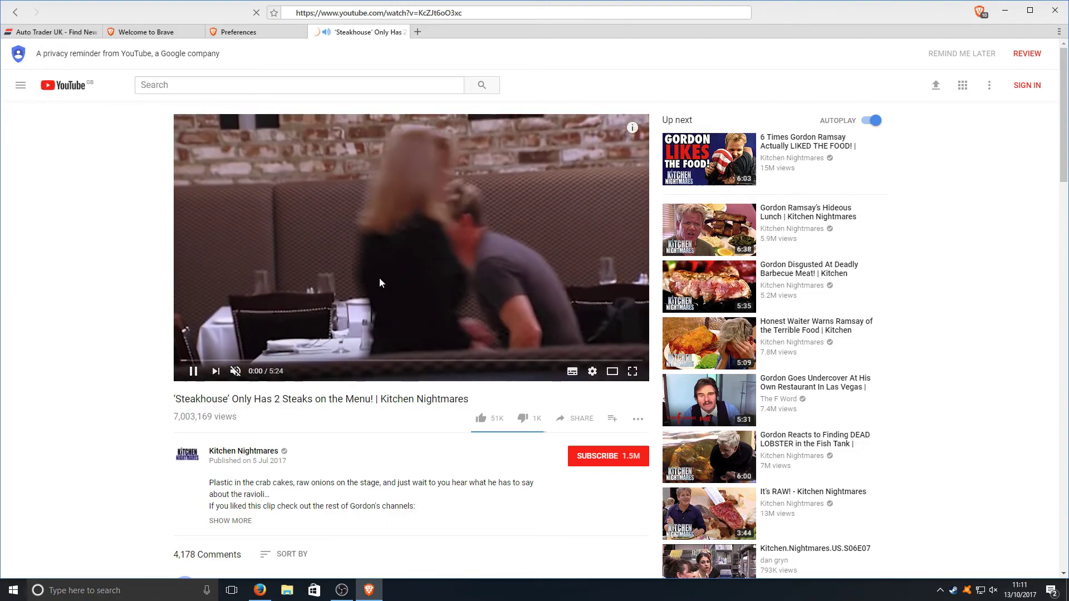
click(407, 277)
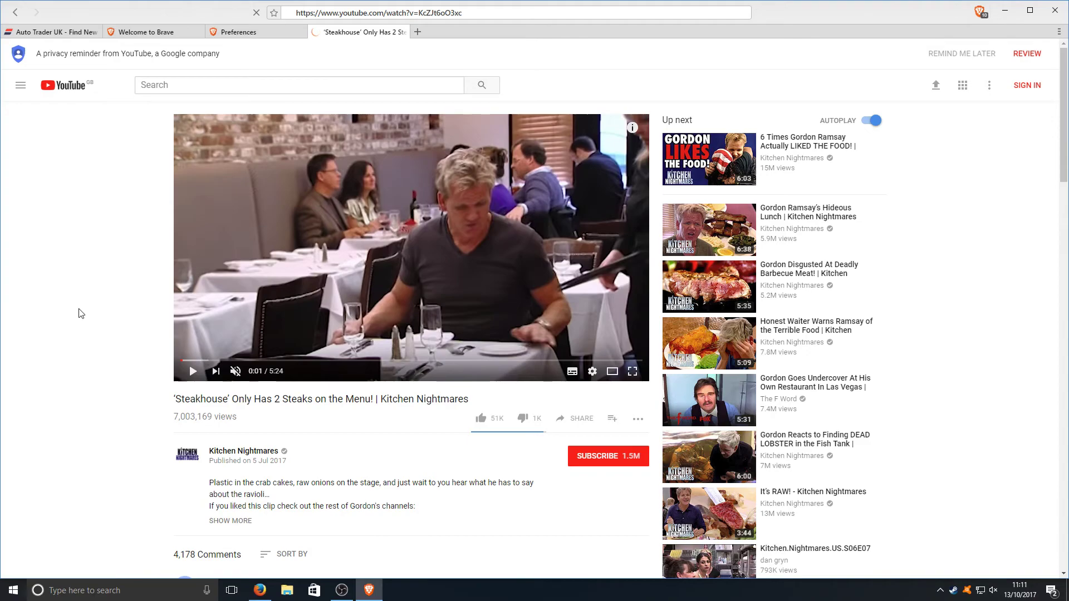
Close the YouTube tab and open a New Tab showing 8 trackers, 5 ads blocked, 2 HTTPS upgrades
click(403, 32)
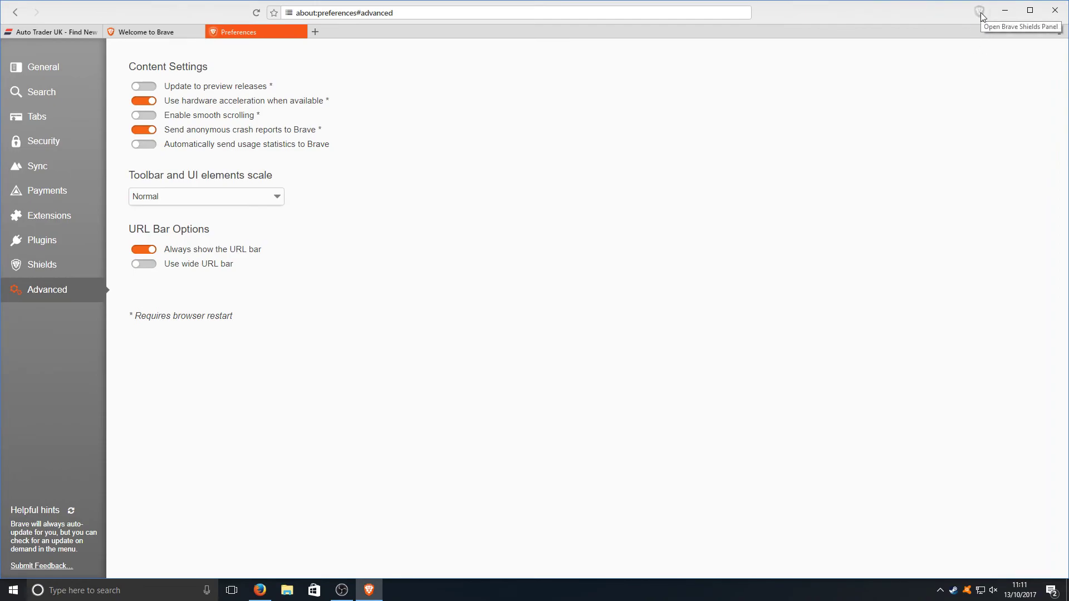
click(316, 32)
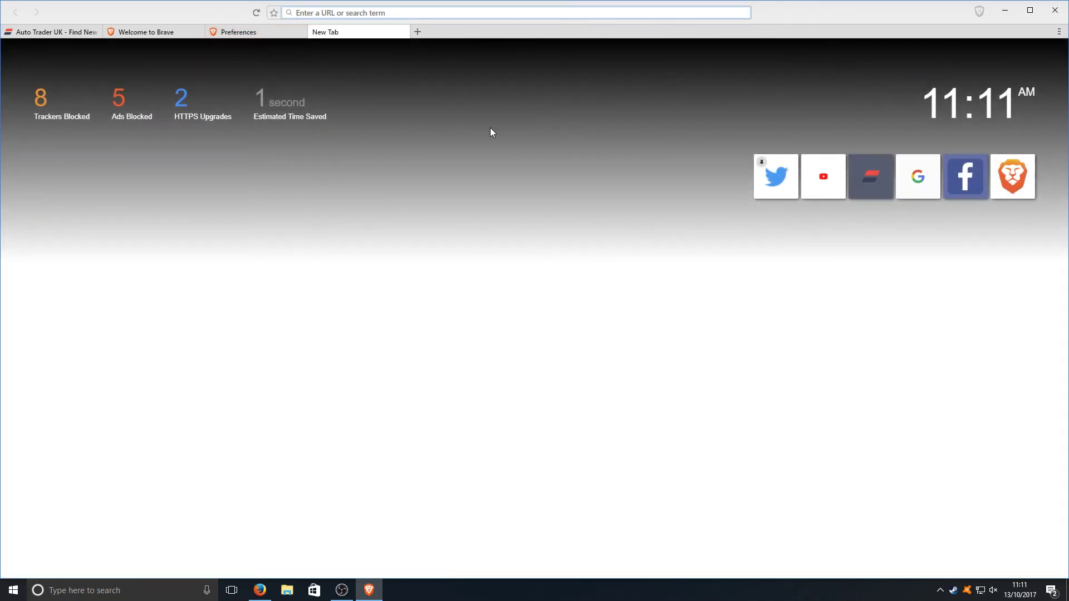